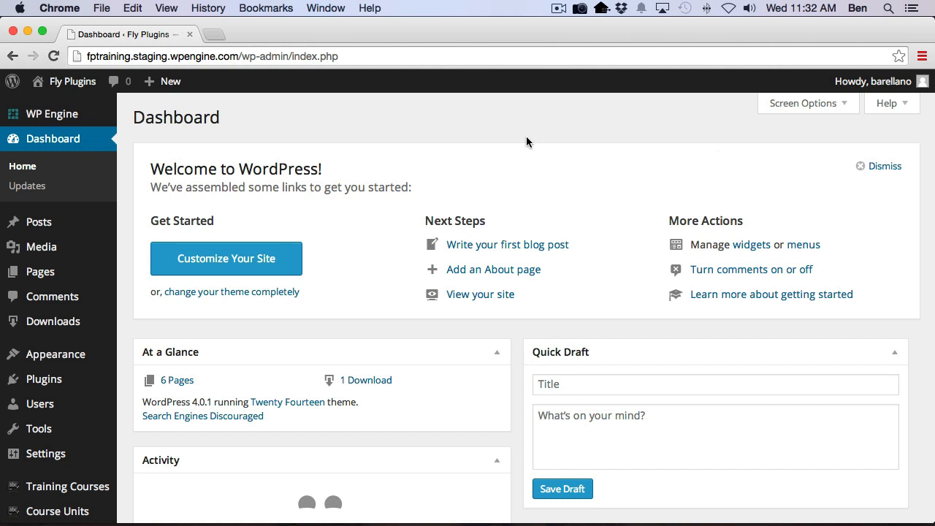
Review the installed plugins and open the Misc settings of Easy Digital Downloads
left_click(42, 379)
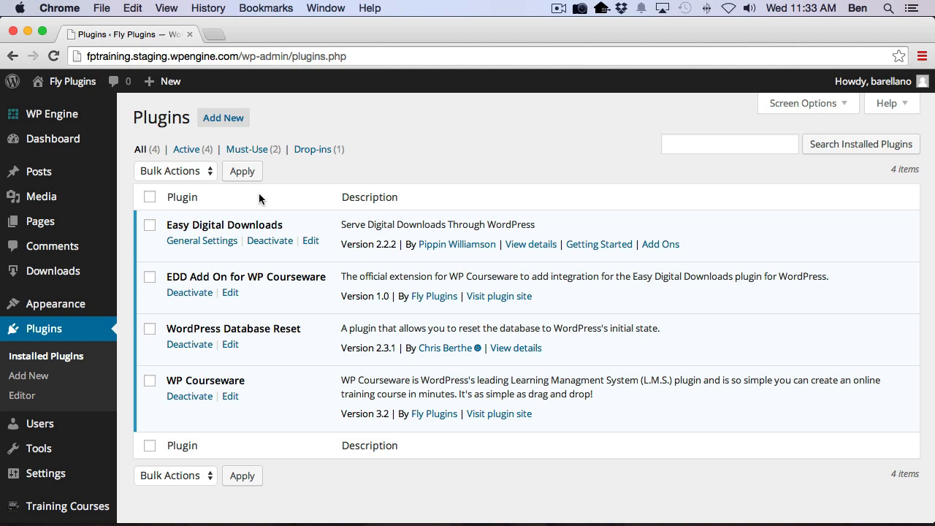
mouse_move(29, 271)
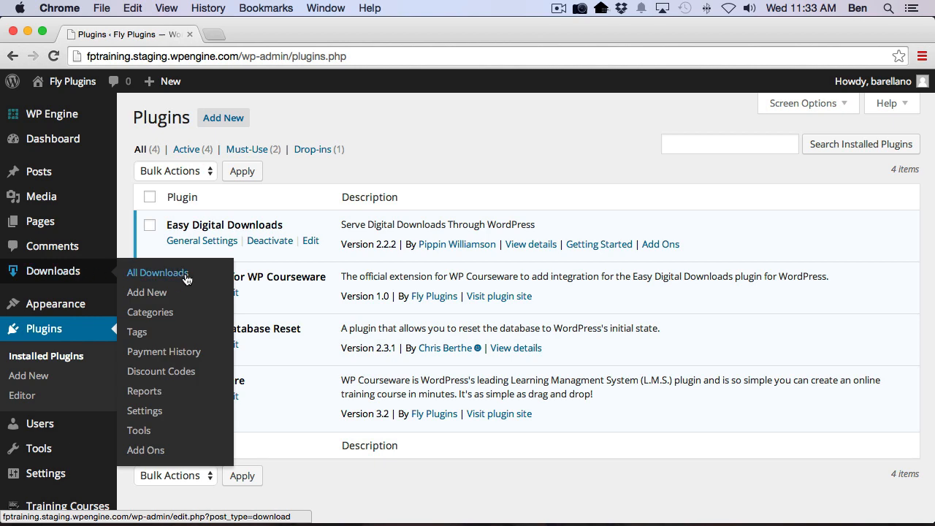
left_click(163, 411)
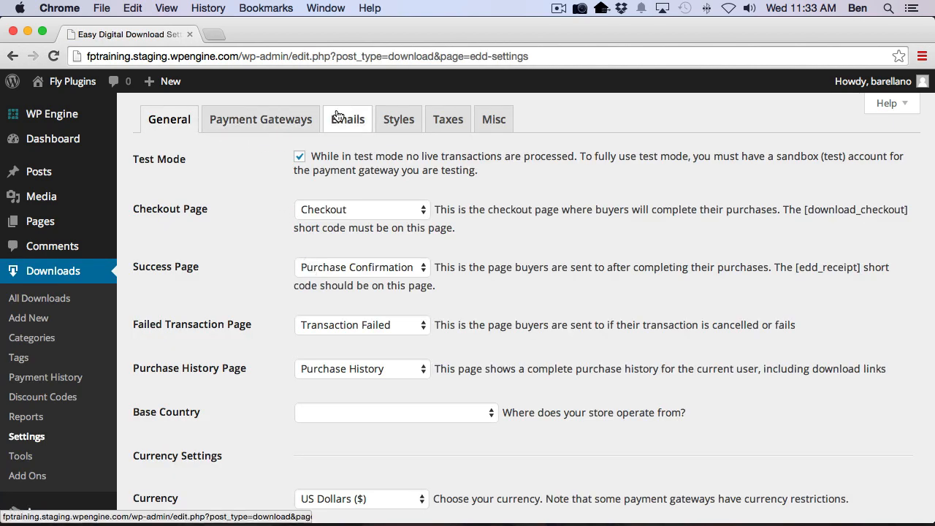
left_click(493, 119)
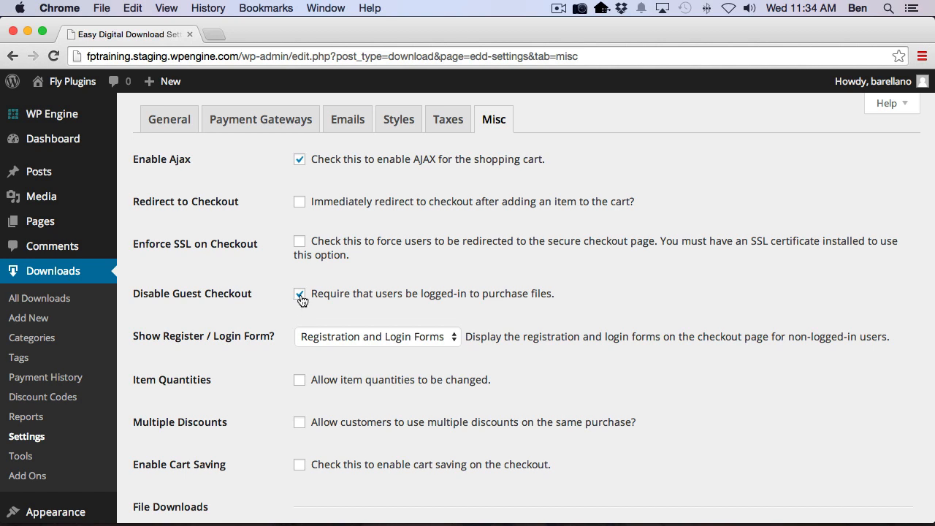
Keep Registration and Login Forms selected for the checkout register/login form, and save the Misc settings
left_click(301, 340)
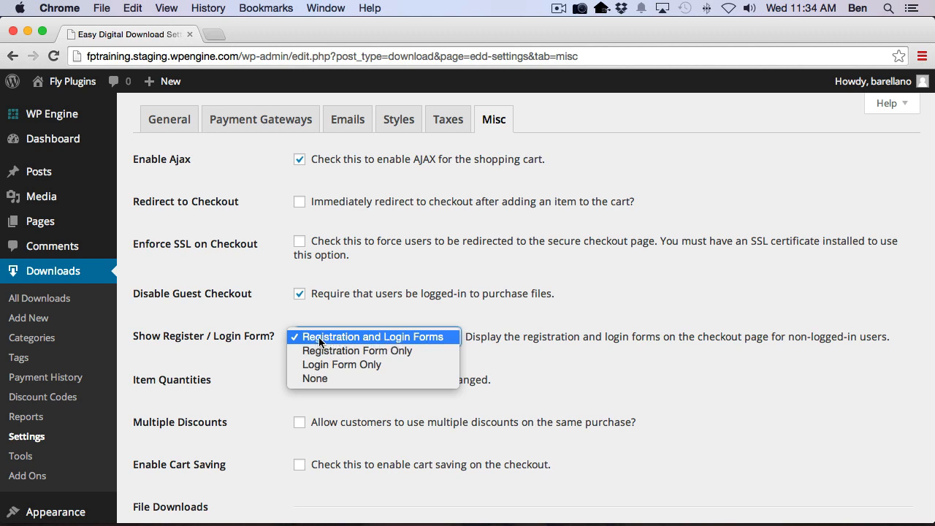
left_click(347, 338)
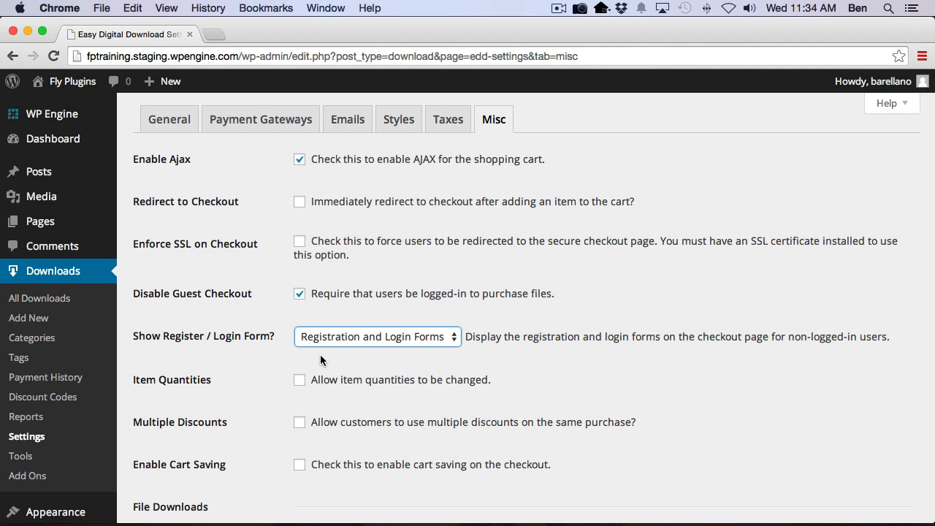
left_click(379, 342)
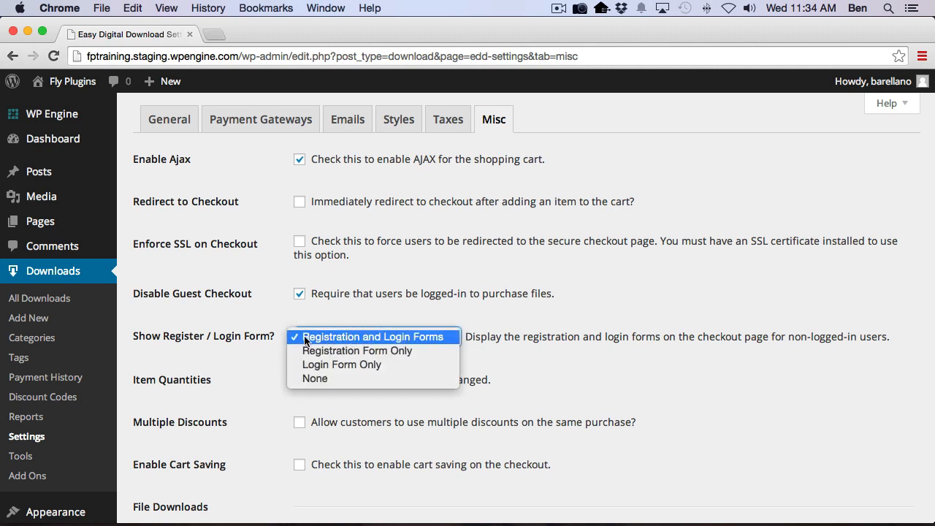
left_click(490, 342)
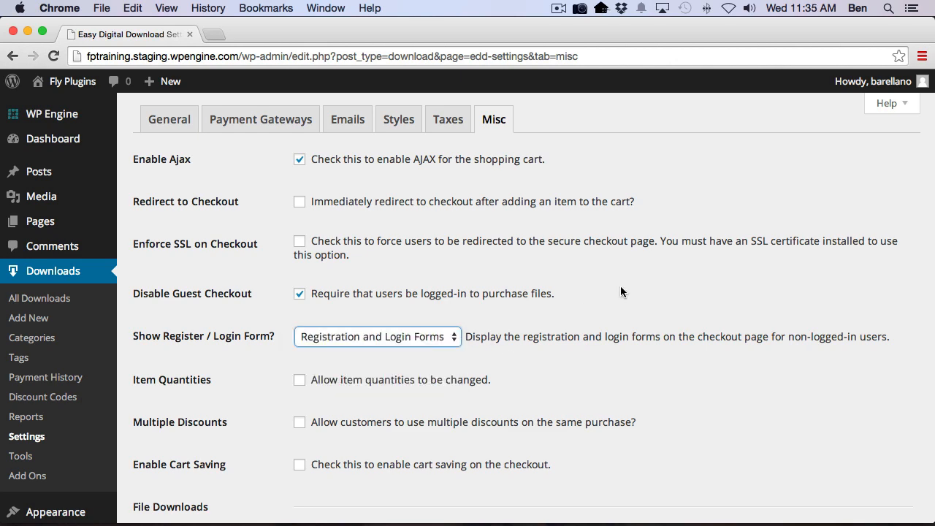
scroll(409, 408, "down", 15)
scroll(257, 455, "down", 6)
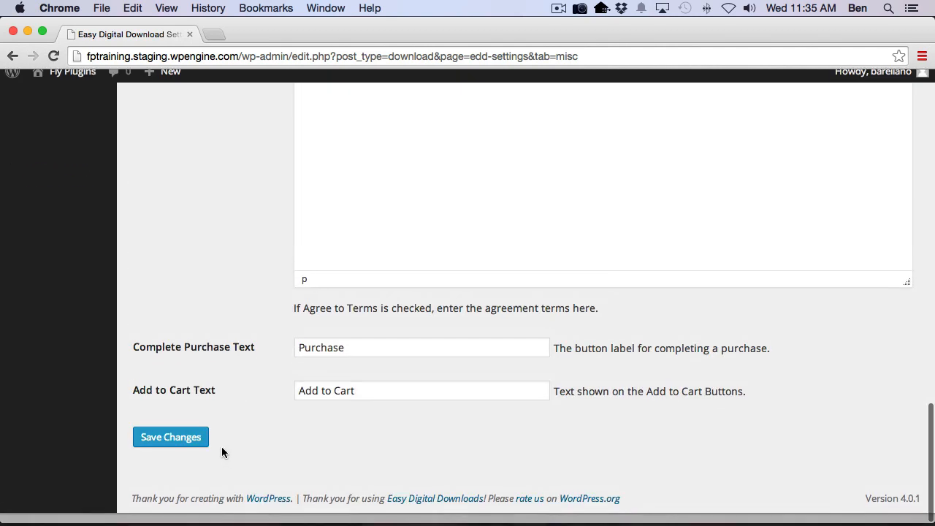
left_click(168, 449)
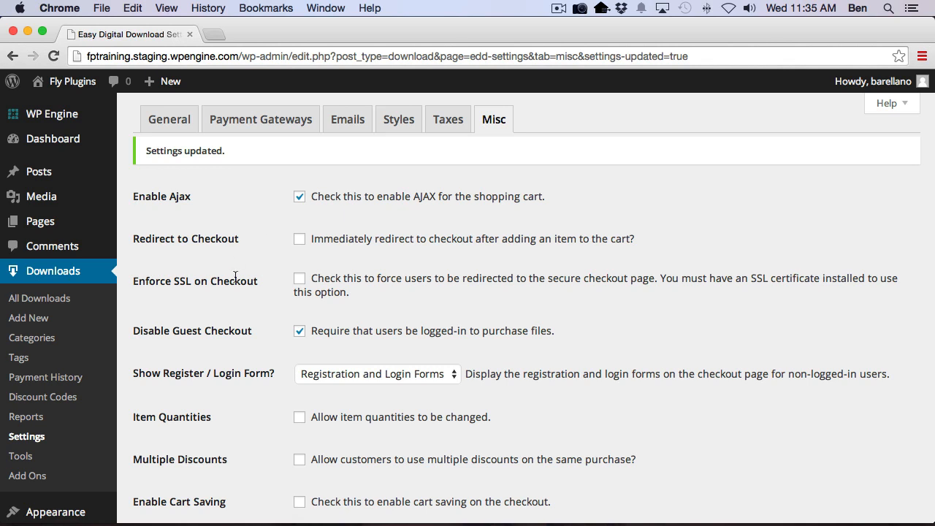
Start a new download in Easy Digital Downloads and title it Course B
left_click(38, 302)
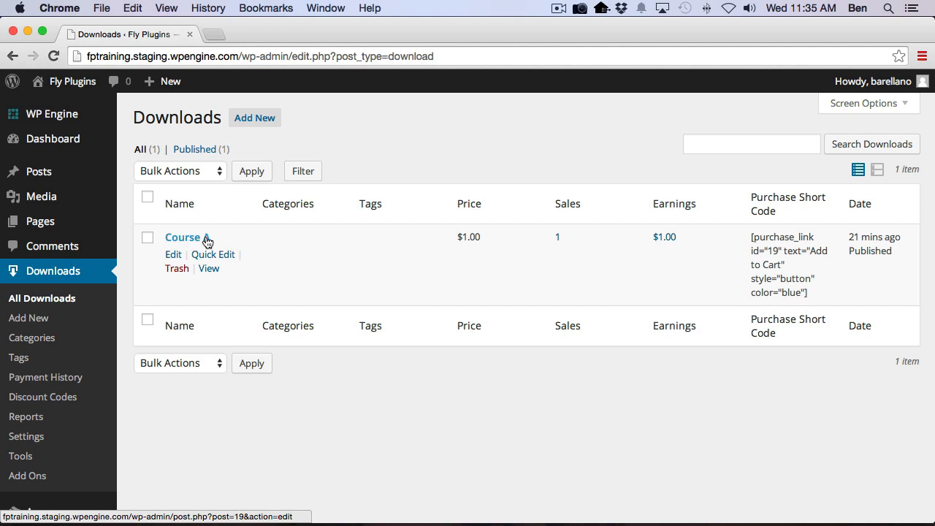
left_click(243, 120)
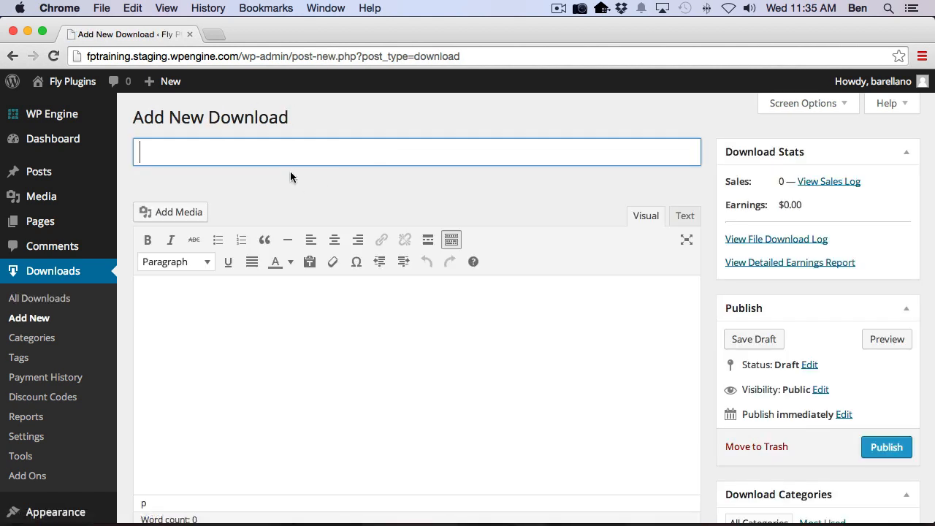
type("Course ")
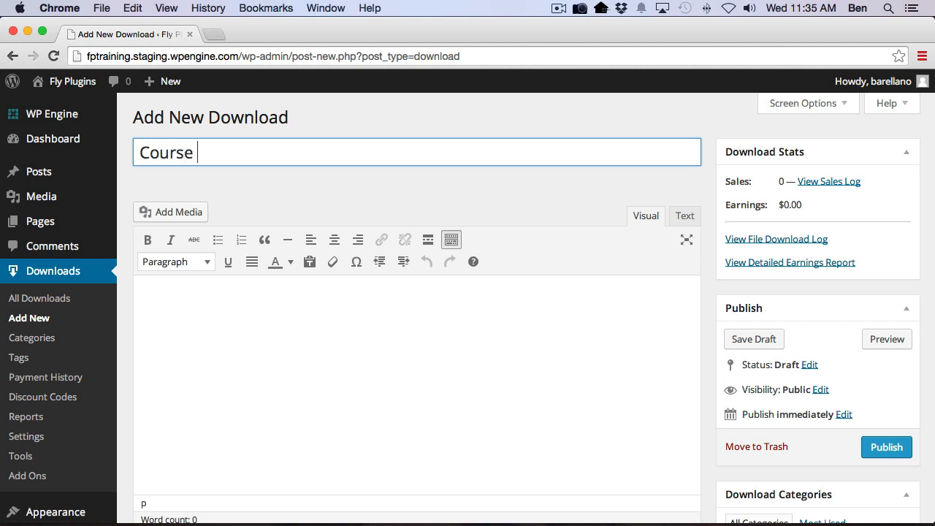
type("B")
Set the Course B download's price to $15.00 and publish it
scroll(397, 401, "down", 10)
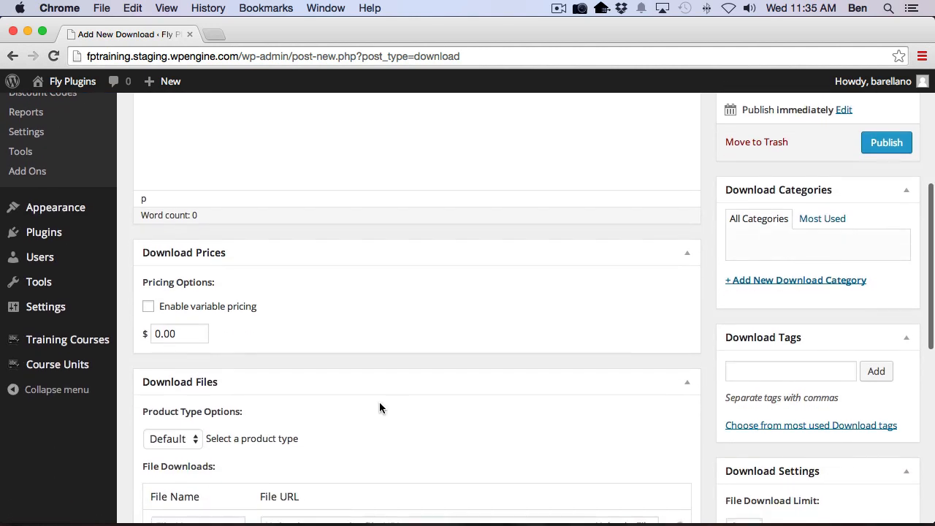
left_click(158, 334)
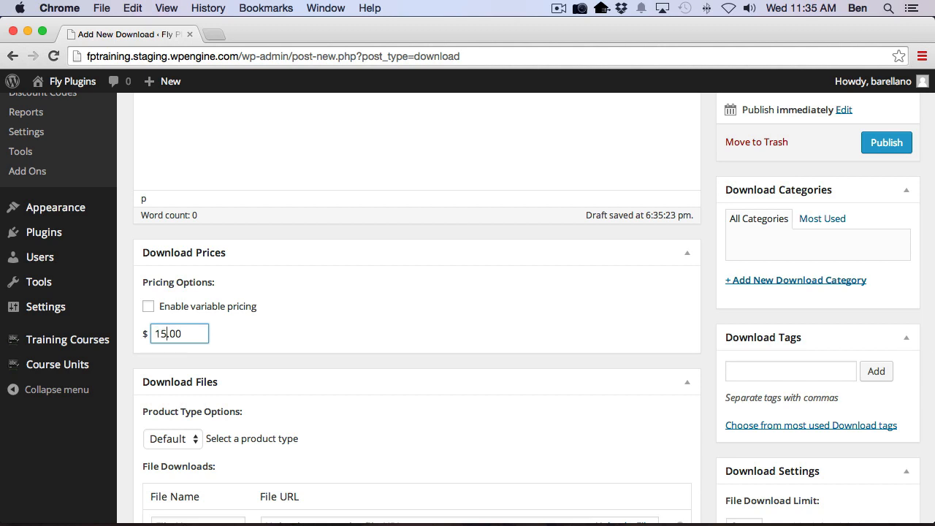
left_click(863, 144)
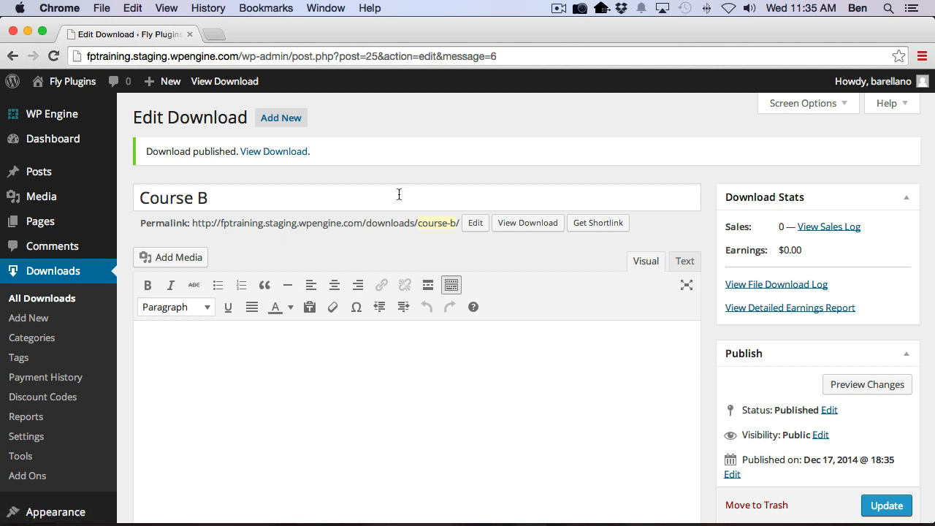
Review the list of all downloads and open the Easy Digital Downloads course access settings under Training Courses
left_click(18, 298)
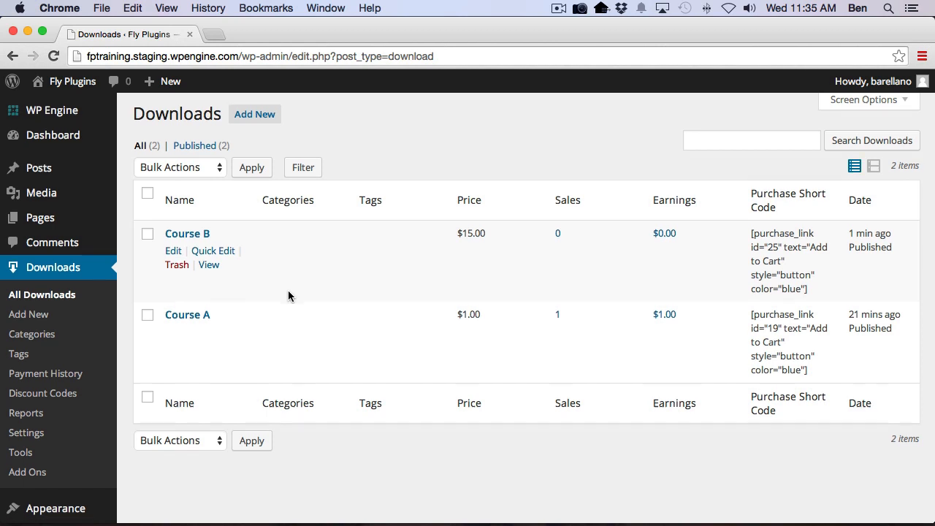
scroll(288, 296, "down", 5)
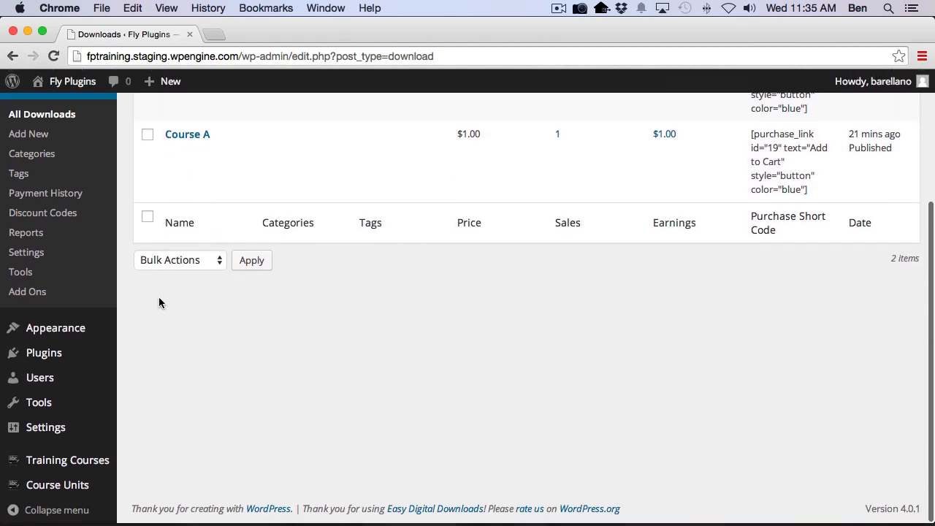
mouse_move(88, 455)
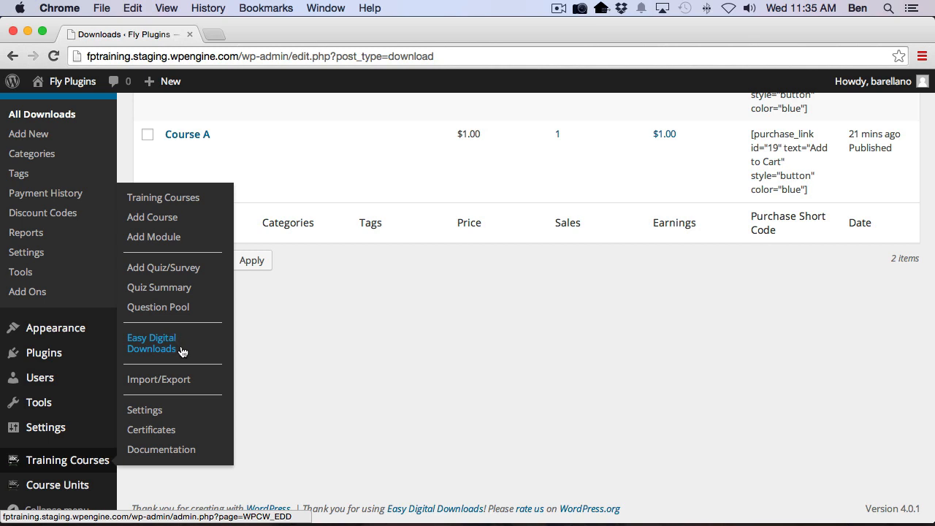
left_click(158, 351)
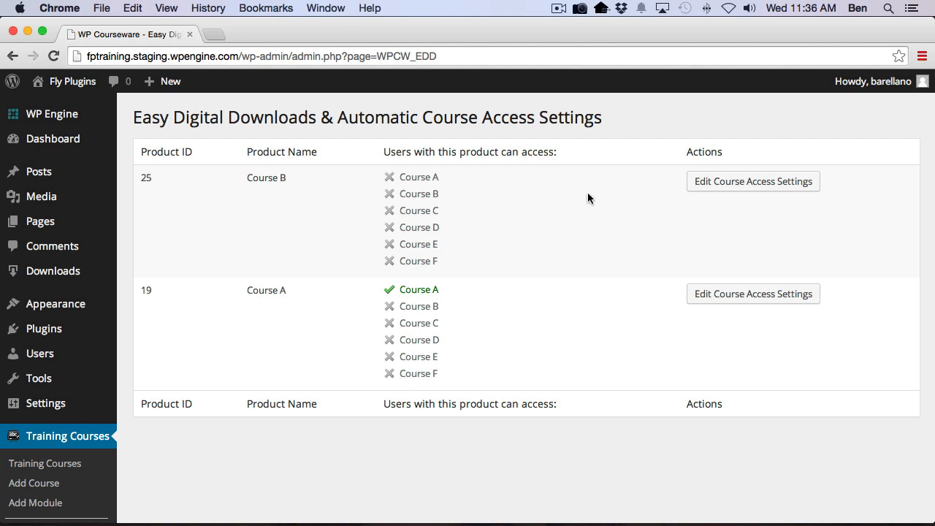
Give buyers of the Course B product access to training course Course B and save the access settings
left_click(721, 191)
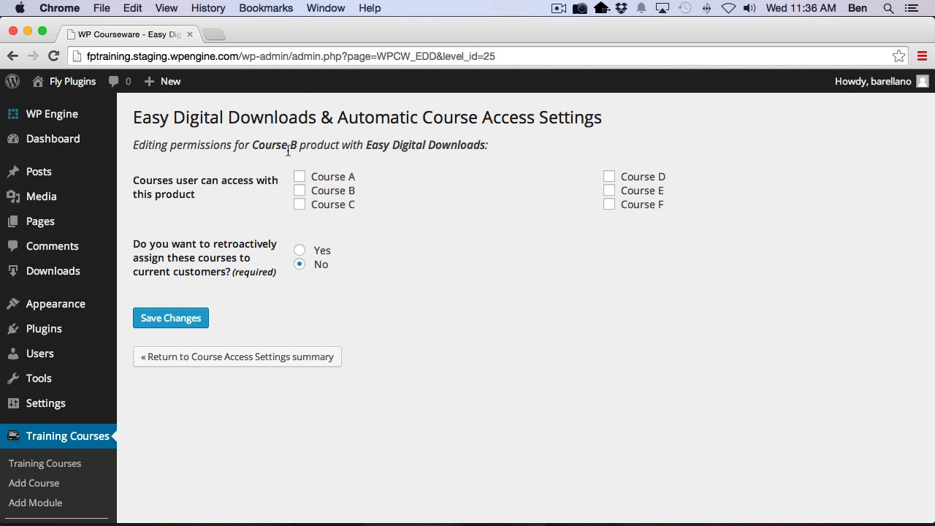
left_click(300, 191)
left_click(187, 318)
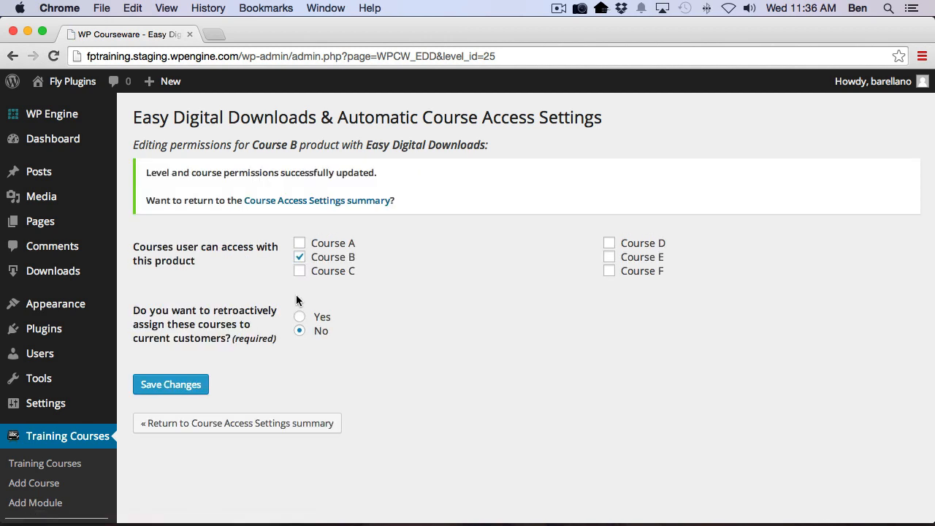
Check the course access settings summary and the training course progress of the existing users
left_click(309, 426)
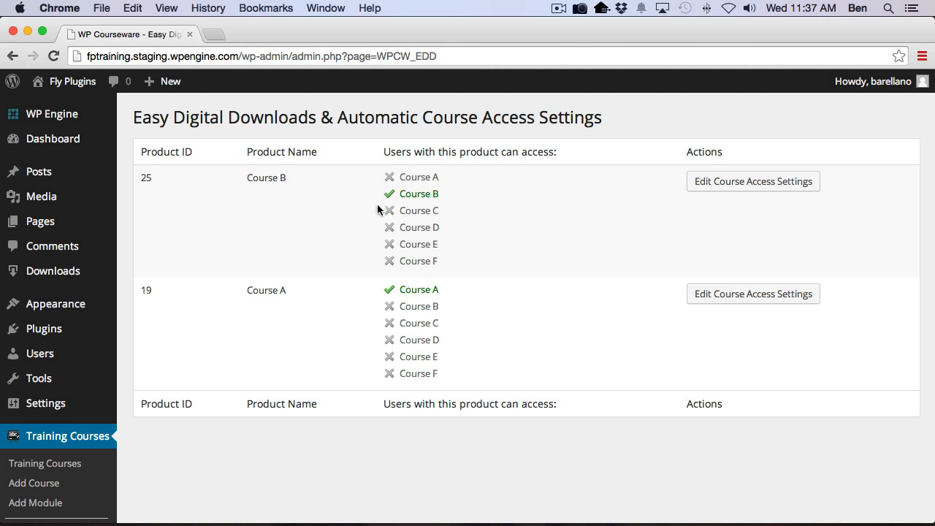
left_click(41, 358)
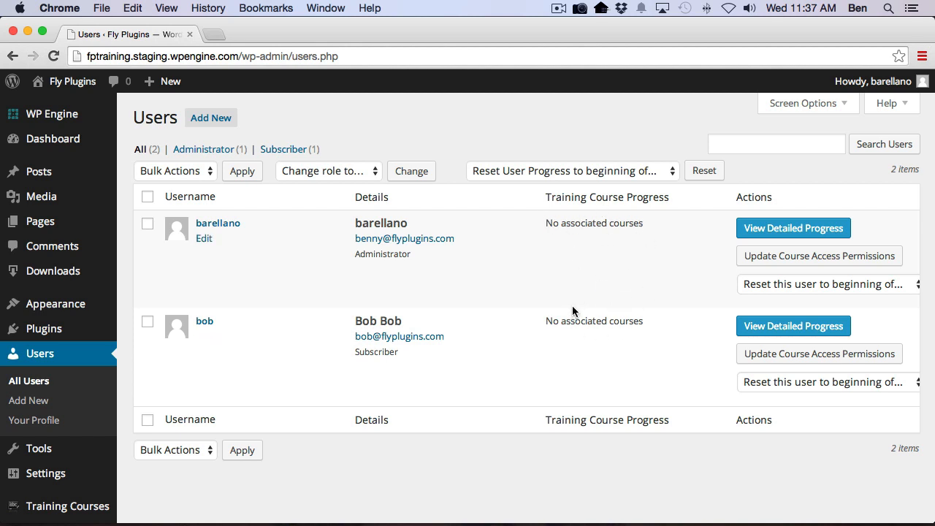
Switch to the Course B store page in Firefox, add the product to the cart and proceed to checkout
key("super+Tab")
key("super+Tab")
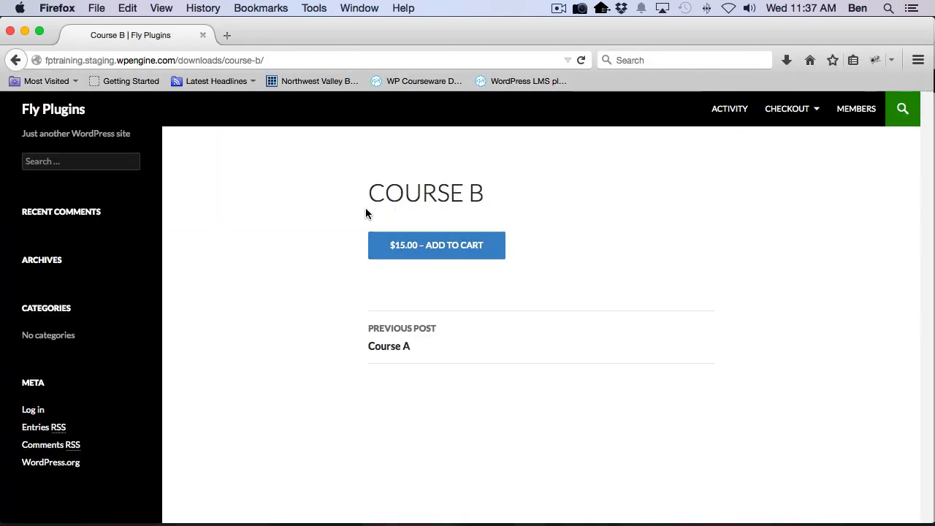
left_click(439, 250)
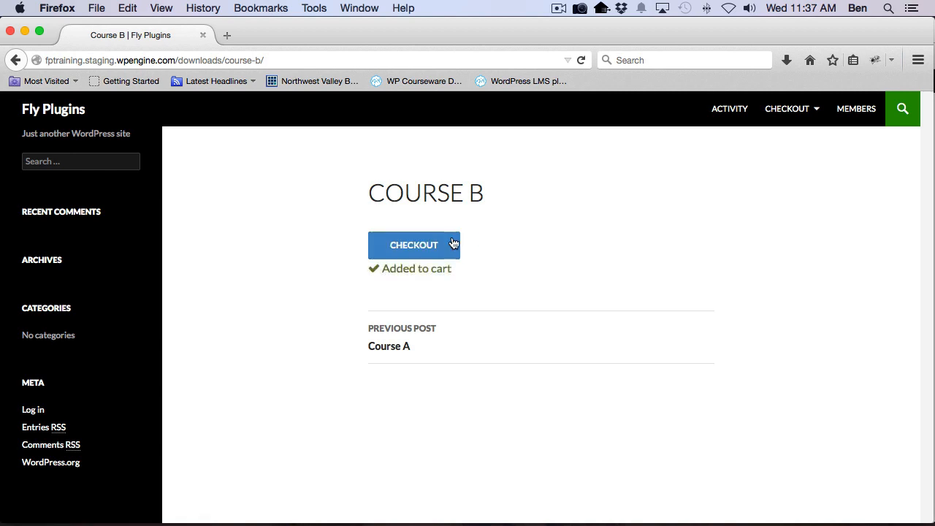
left_click(417, 249)
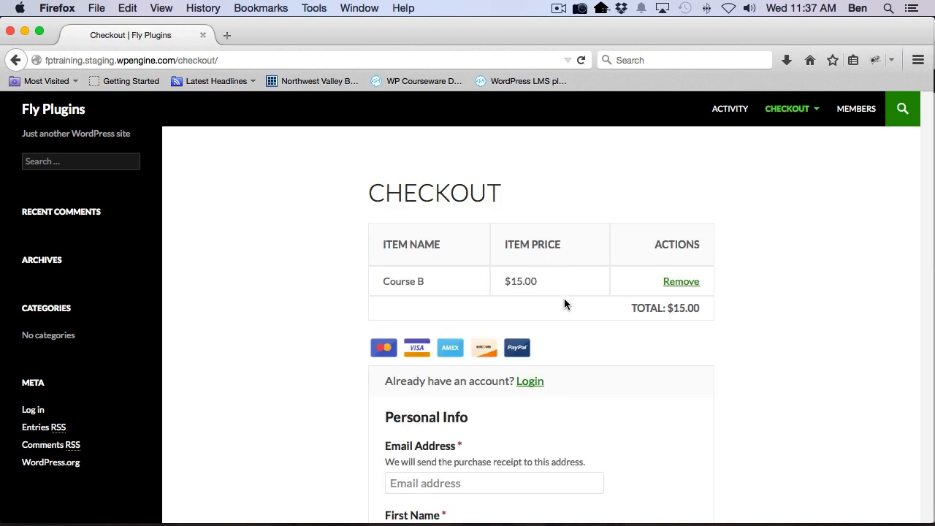
Examine the checkout page's cart summary, login option, personal info fields and account creation fields
scroll(569, 309, "down", 5)
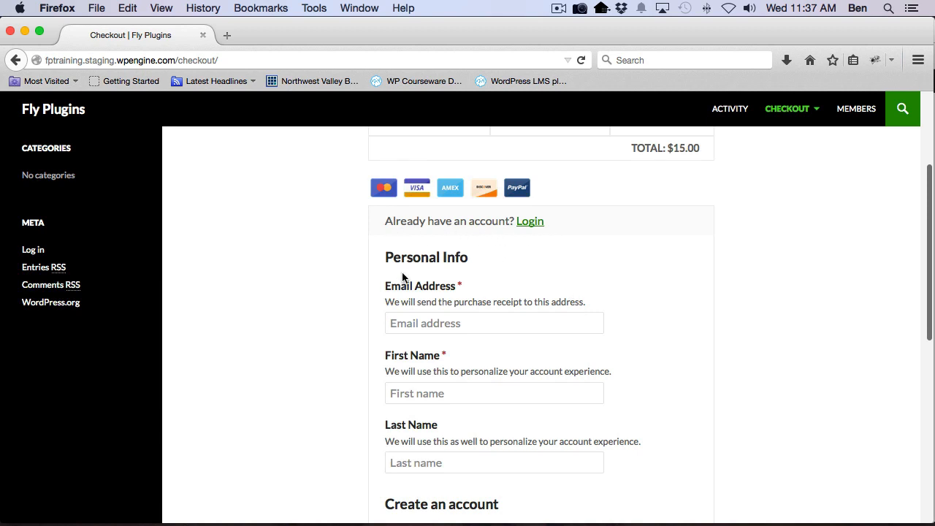
scroll(395, 281, "down", 4)
scroll(391, 284, "up", 3)
scroll(403, 277, "down", 1)
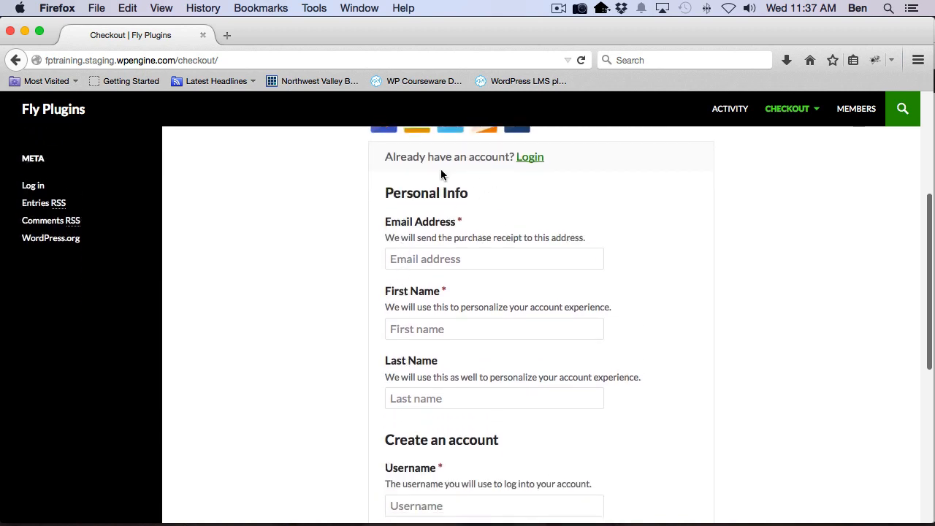
scroll(414, 475, "down", 5)
scroll(387, 447, "down", 4)
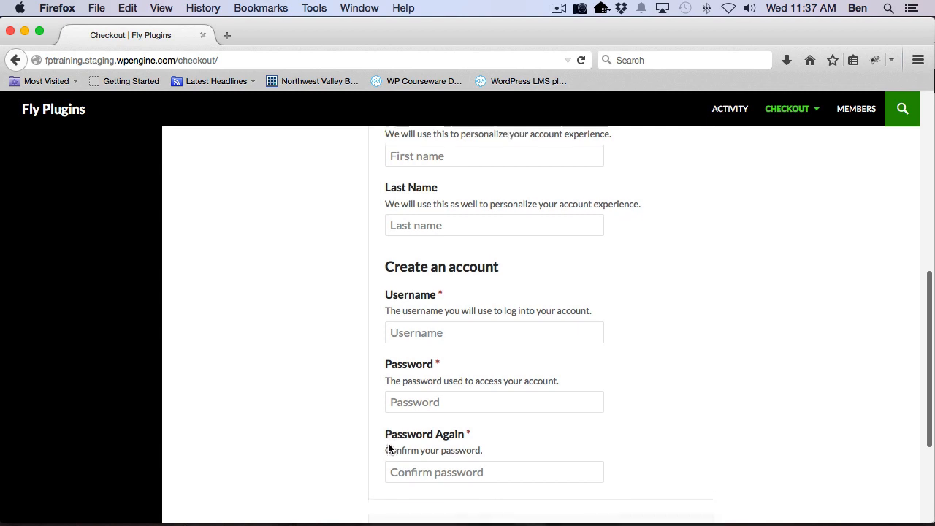
scroll(388, 443, "up", 5)
scroll(390, 450, "up", 9)
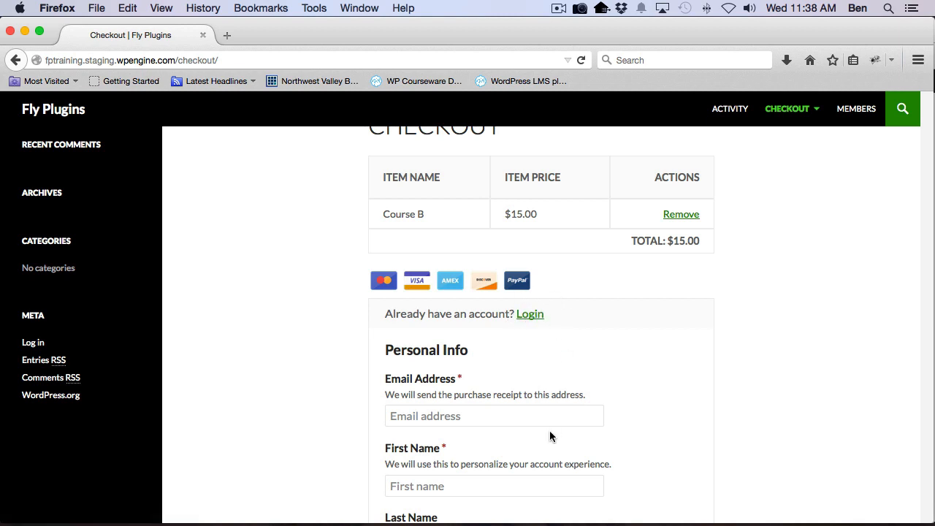
scroll(564, 423, "down", 3)
scroll(598, 310, "down", 1)
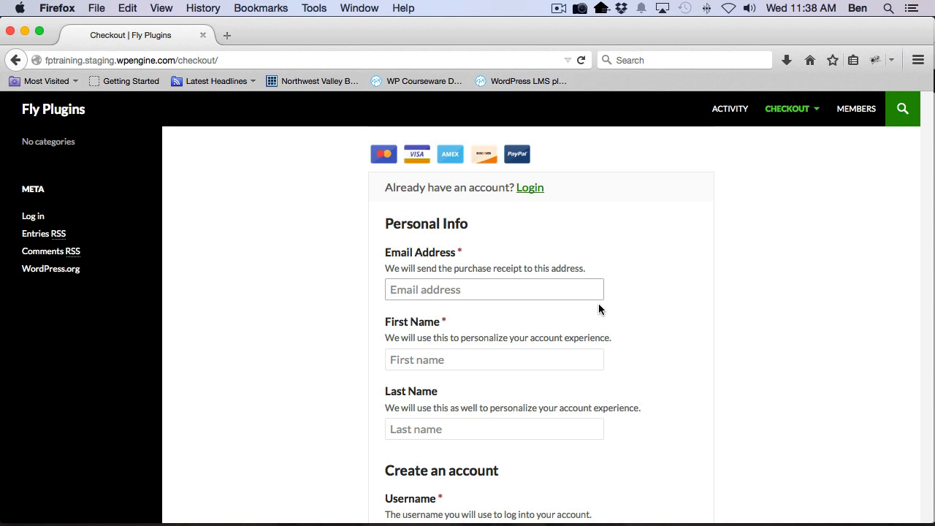
Fill in the customer's email address, first name and last name in the checkout's personal info
left_click(599, 296)
key("Tab")
type("Jim")
key("Tab")
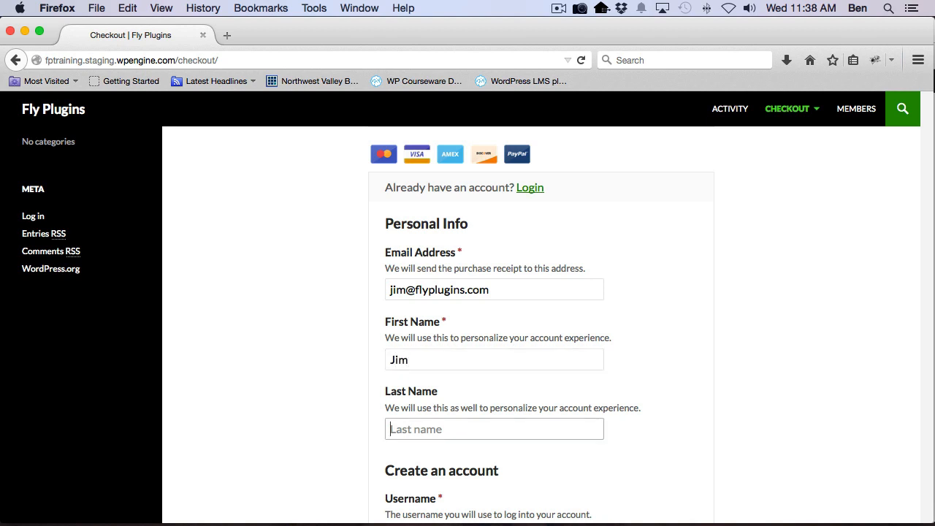
type("Jim")
Fill in the account creation section with the customer's username, the account password and the password confirmation
scroll(460, 293, "down", 5)
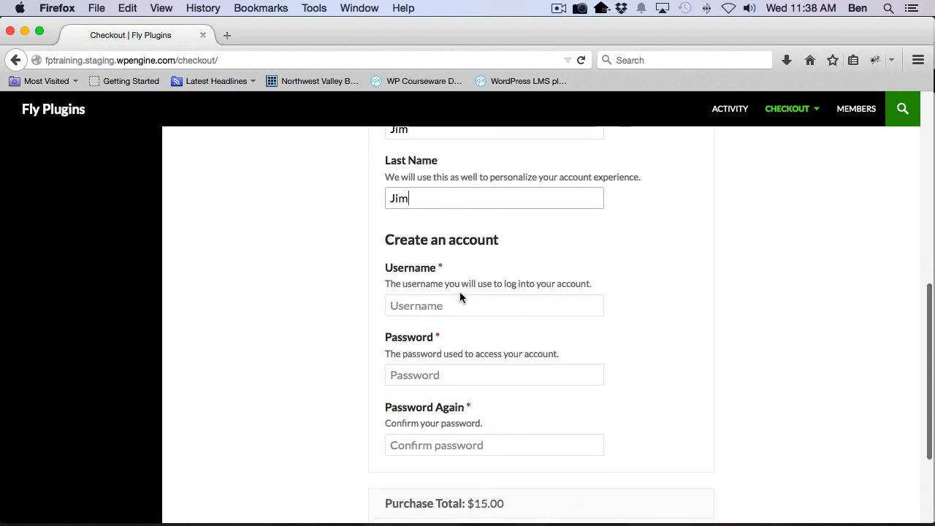
key("Tab")
type("jiim")
key("BackSpace")
key("BackSpace")
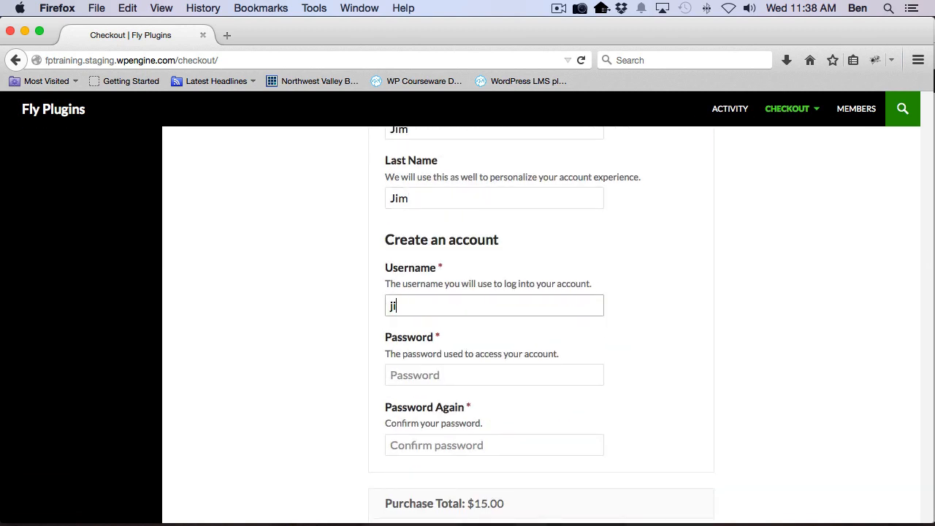
type("m")
key("Tab")
type("password")
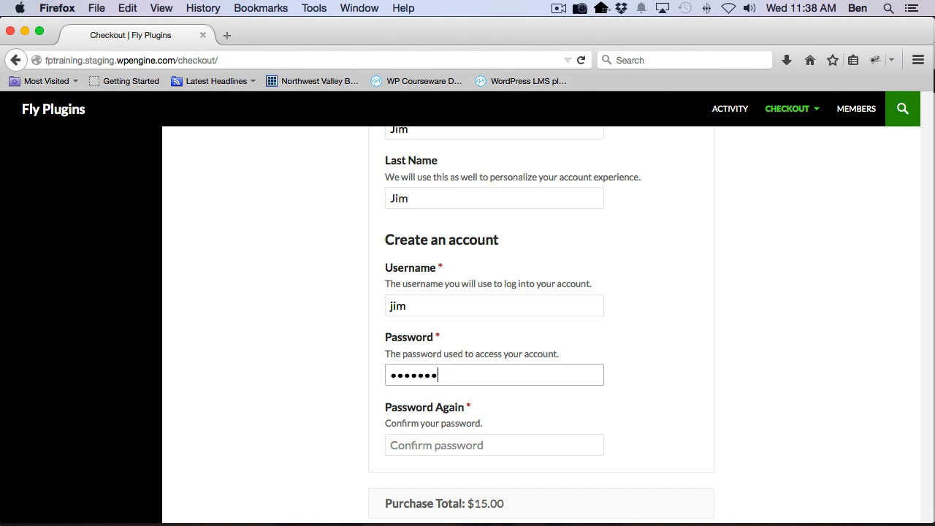
key("Tab")
type("password")
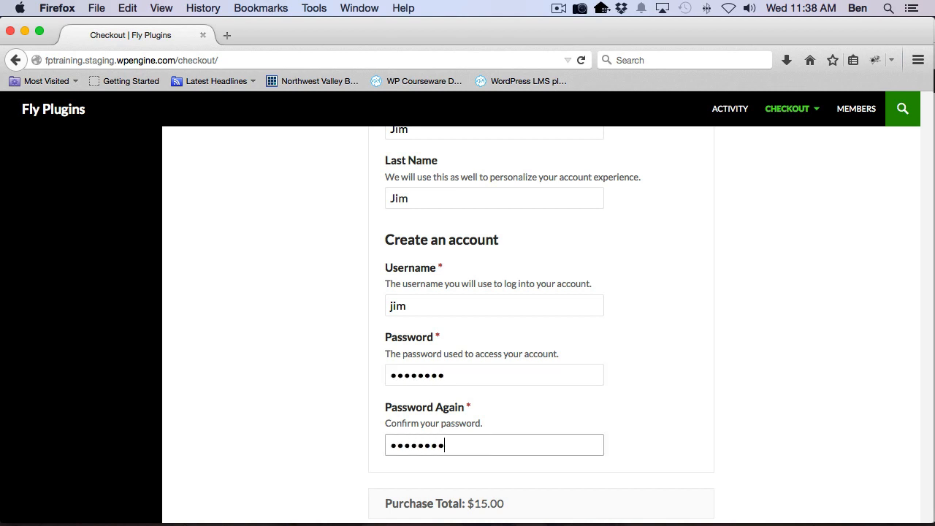
Submit the Course B purchase and review the payment details and products on the purchase confirmation page
scroll(405, 379, "down", 3)
left_click(406, 407)
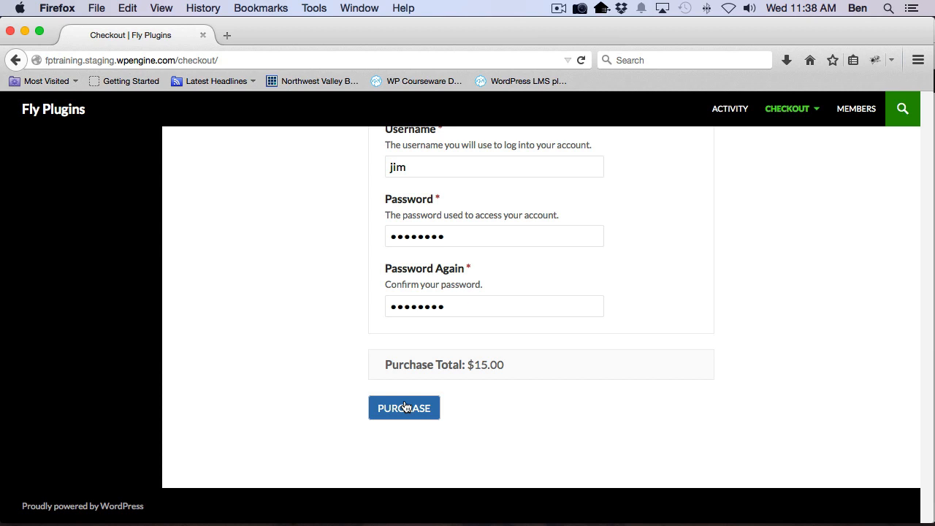
left_click(406, 407)
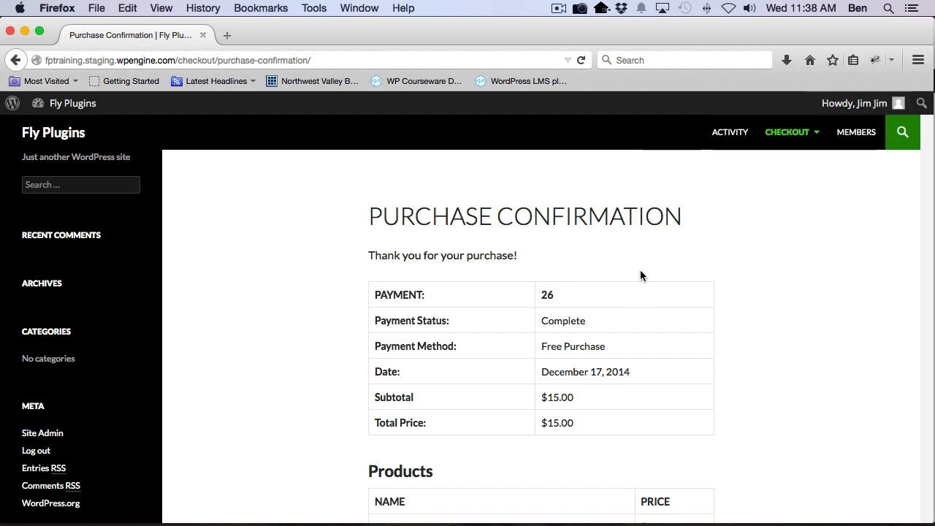
scroll(640, 276, "down", 1)
scroll(482, 354, "down", 2)
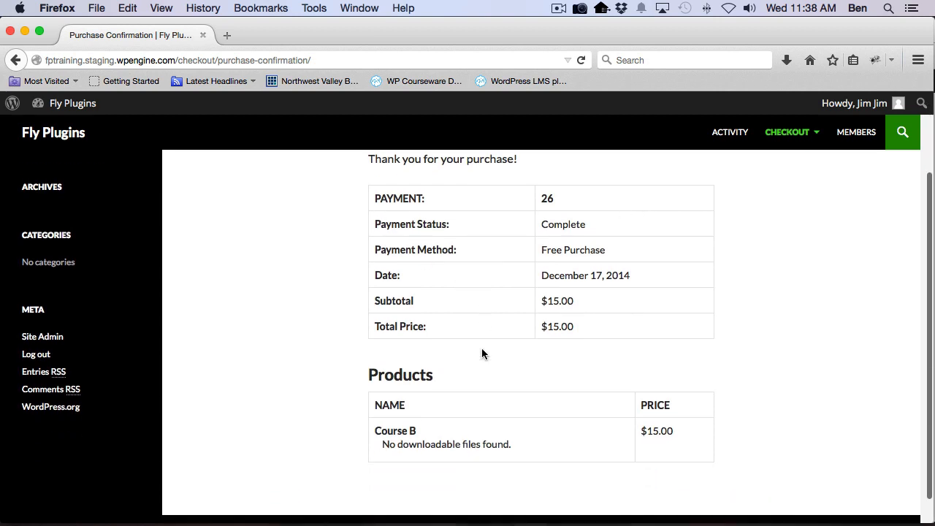
scroll(482, 354, "up", 3)
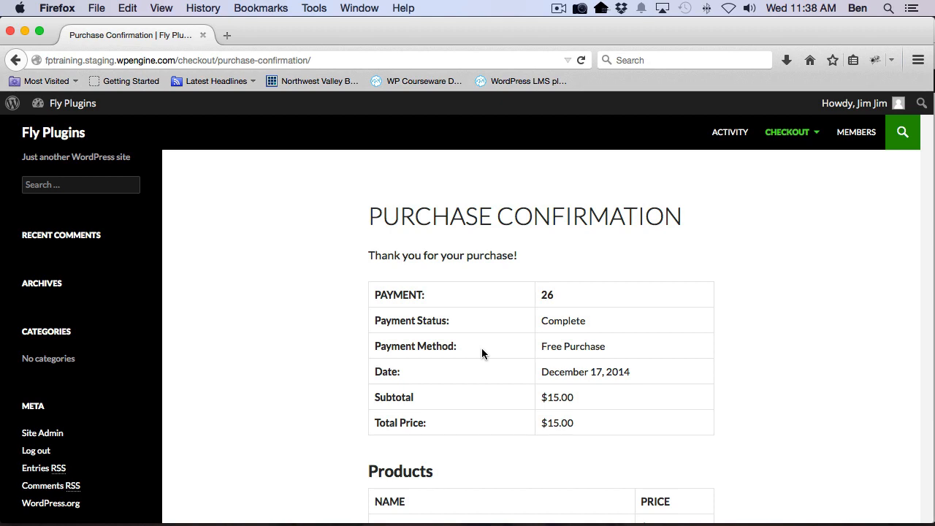
Switch to the WordPress admin in Chrome and refresh the Users list to check the new customer's training course progress
key("super+Tab")
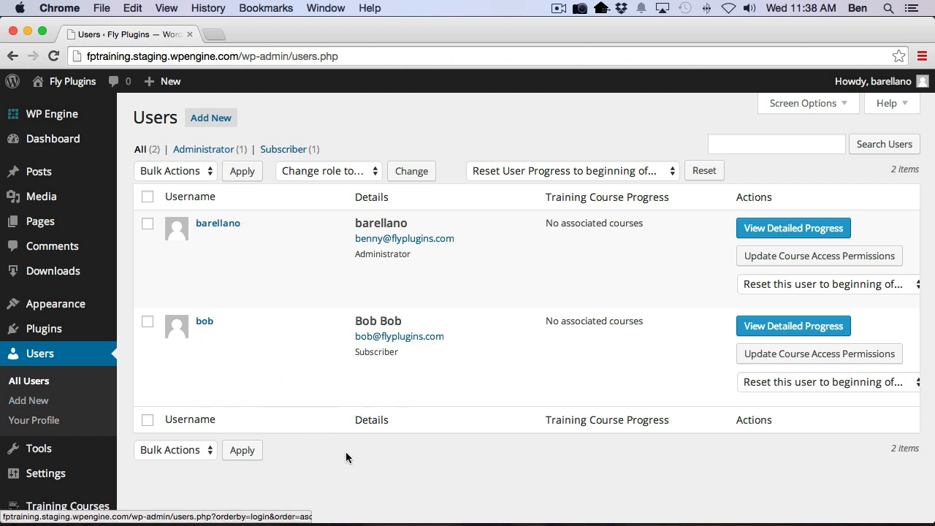
key("super+r")
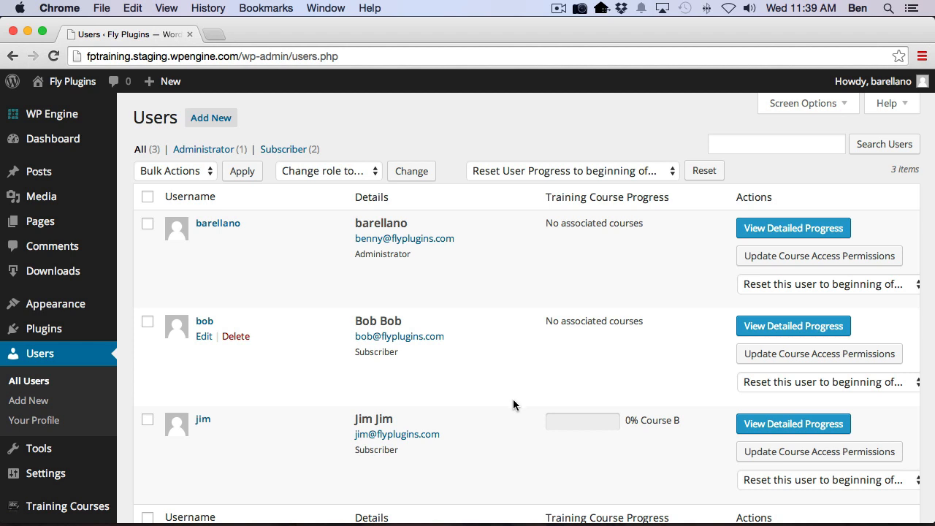
scroll(517, 403, "down", 3)
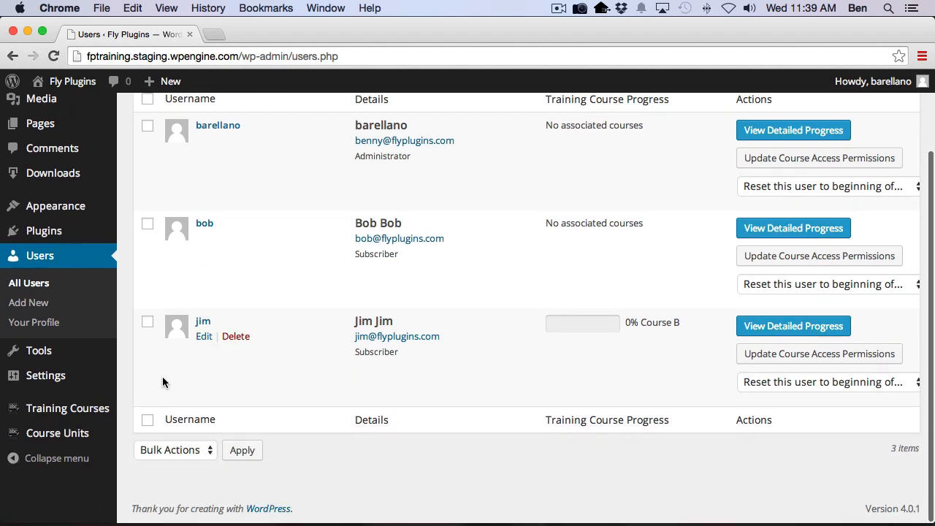
In the Easy Digital Downloads course access settings, add Course C to the Course B product, retroactively assign courses to current customers, and save
mouse_move(62, 413)
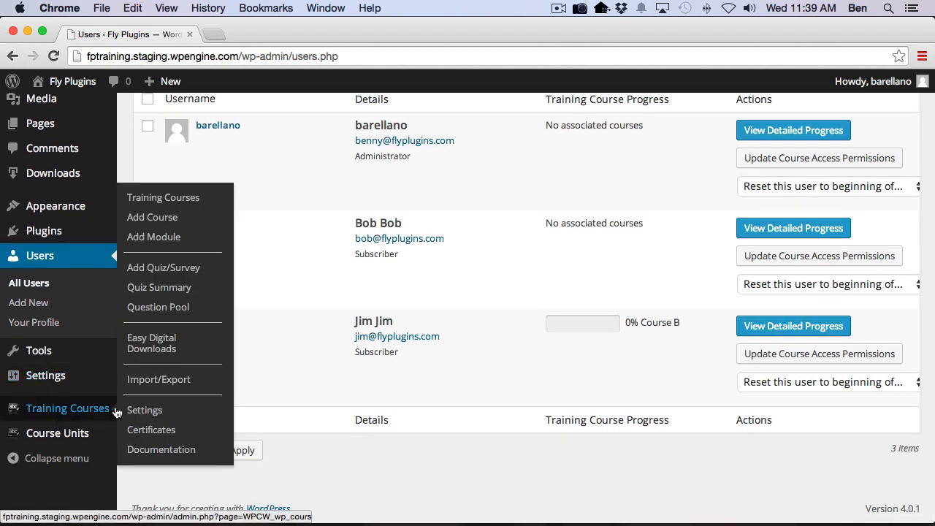
left_click(160, 354)
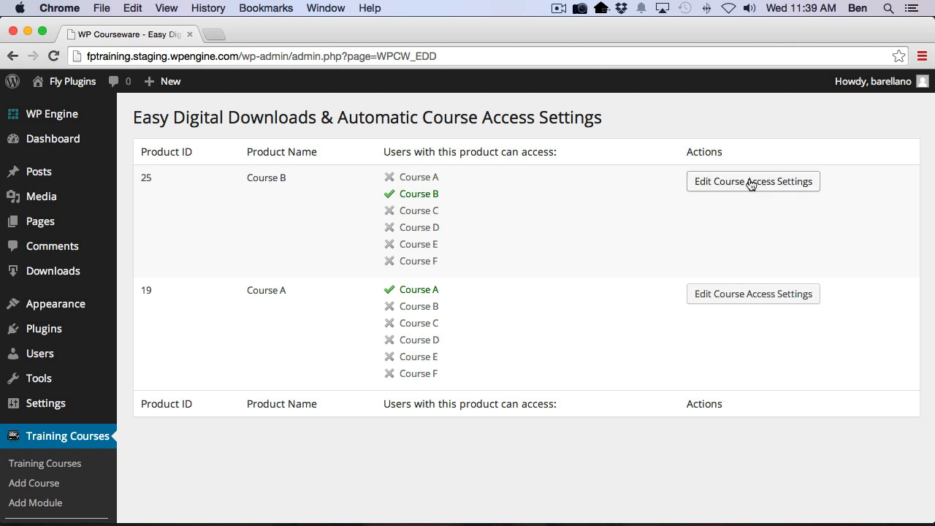
left_click(702, 181)
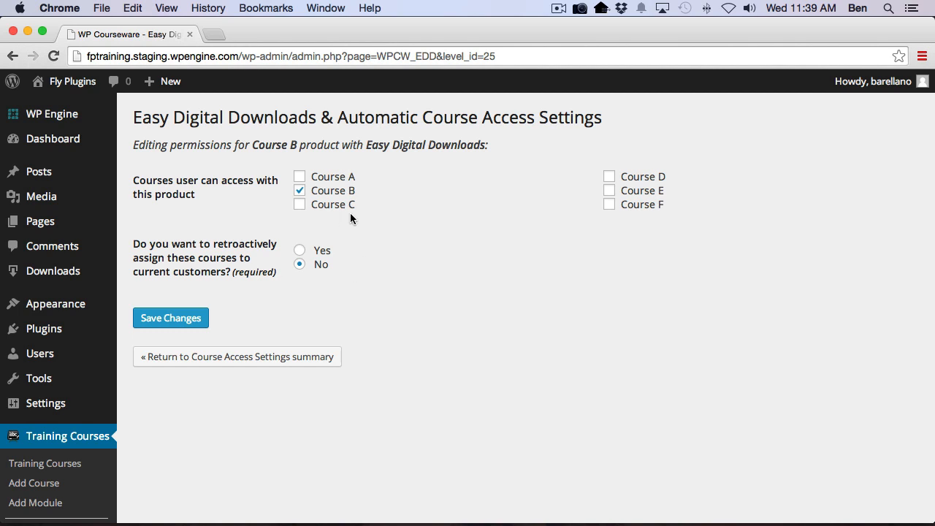
left_click(300, 207)
left_click(306, 253)
left_click(173, 319)
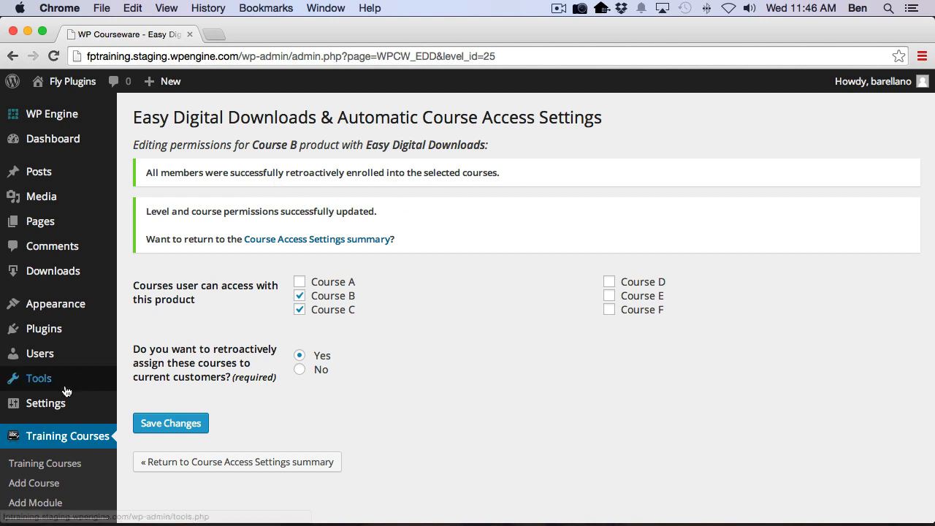
Return to the Users list and check which courses the Course B customer is enrolled in
left_click(42, 357)
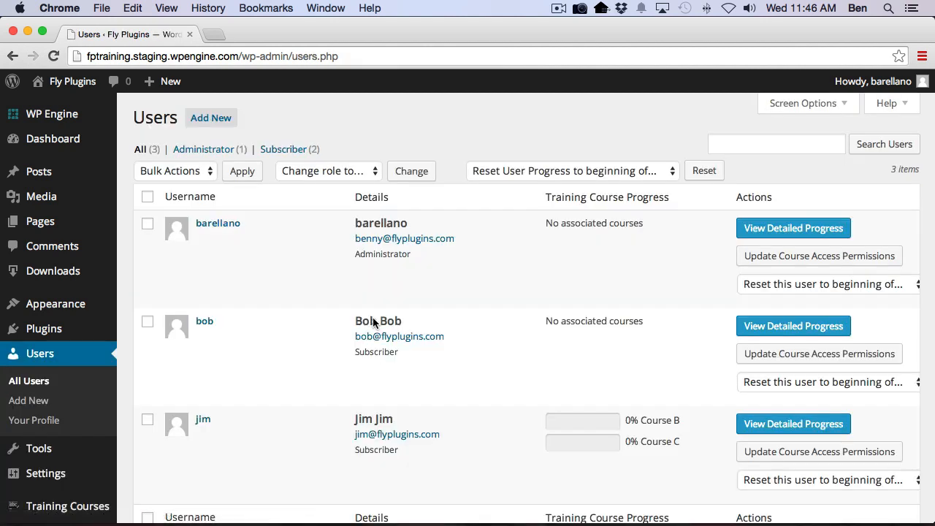
scroll(584, 336, "down", 3)
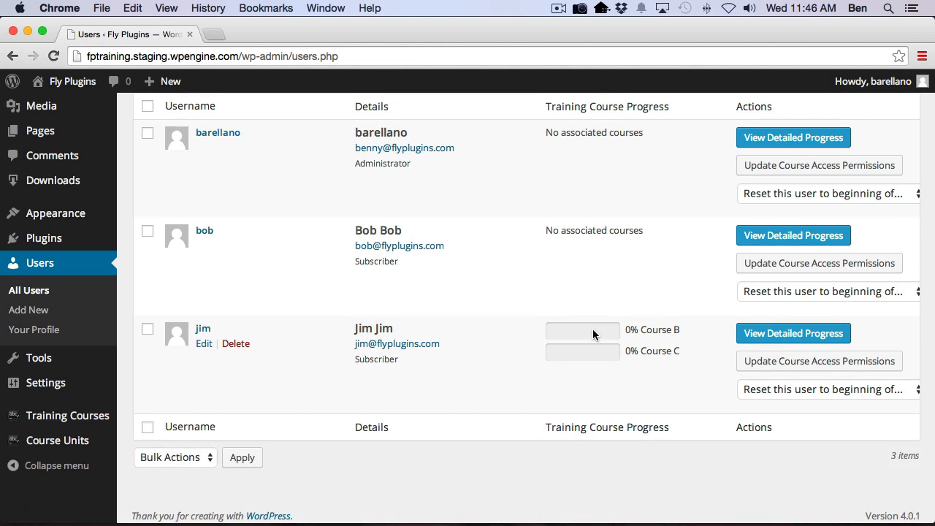